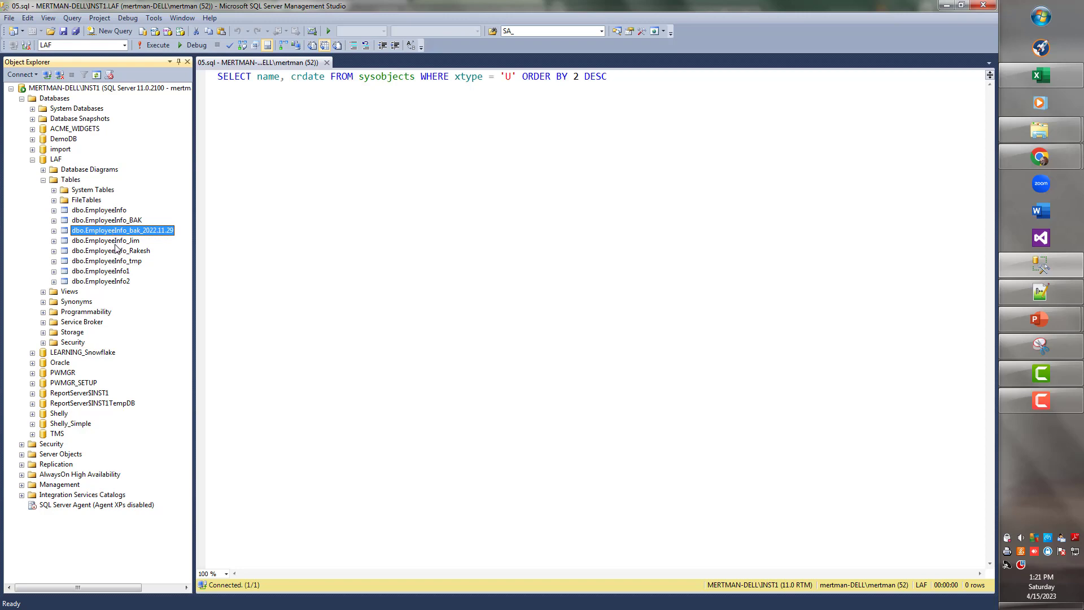
Look through the similarly named EmployeeInfo tables in the LAF database, down to dbo.EmployeeInfo2
left_click(114, 242)
left_click(117, 252)
left_click(119, 262)
left_click(113, 272)
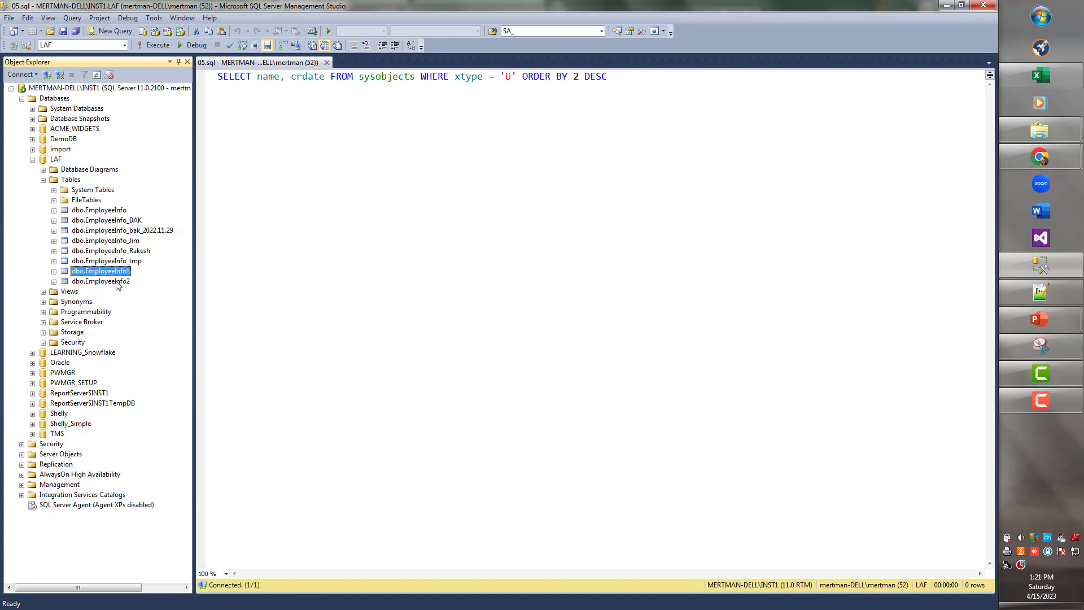
left_click(118, 282)
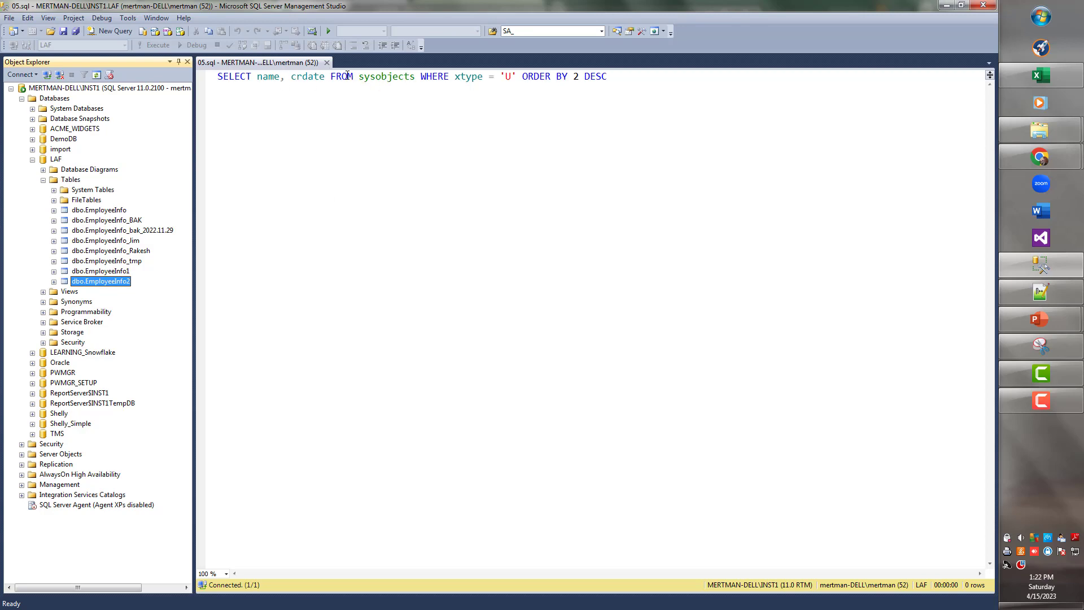
Examine the query's sysobjects source, xtype = 'U' filter, name and crdate columns, and descending sort on column 2
left_click_drag(330, 77, 416, 76)
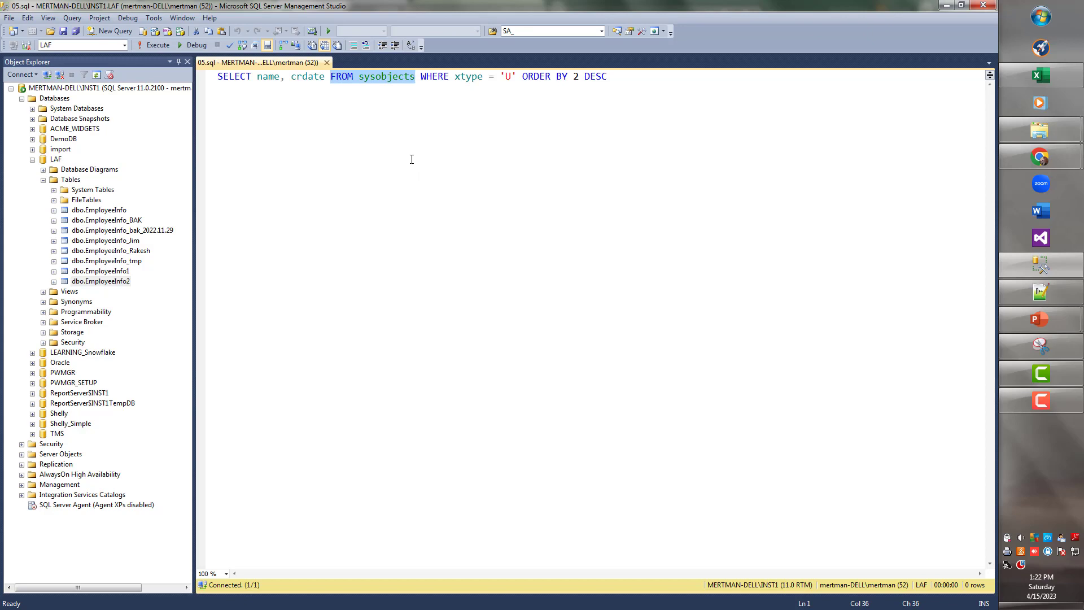
left_click(434, 106)
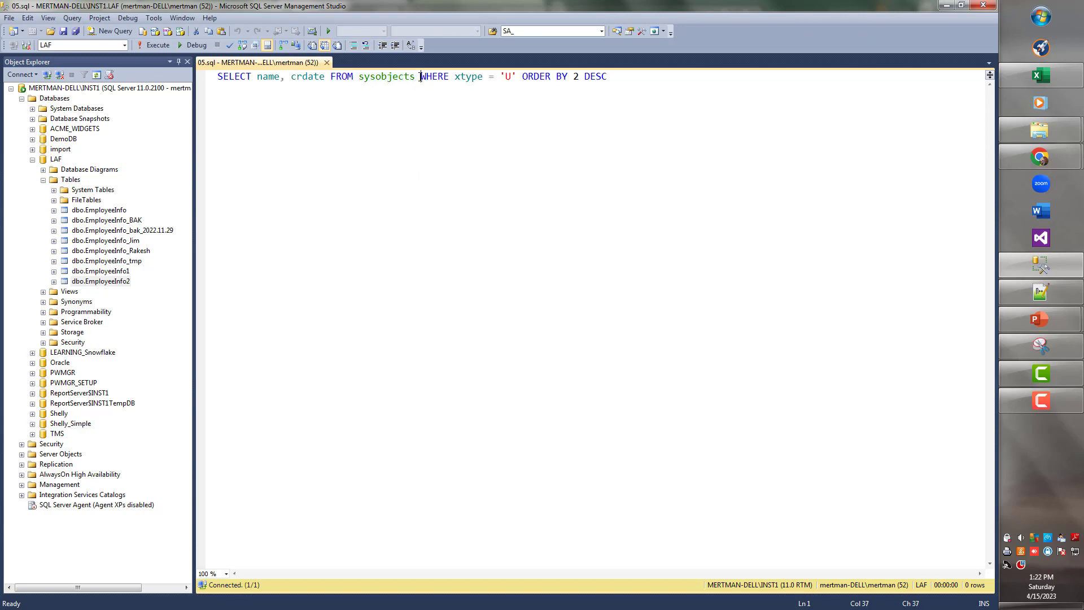
left_click_drag(421, 77, 519, 78)
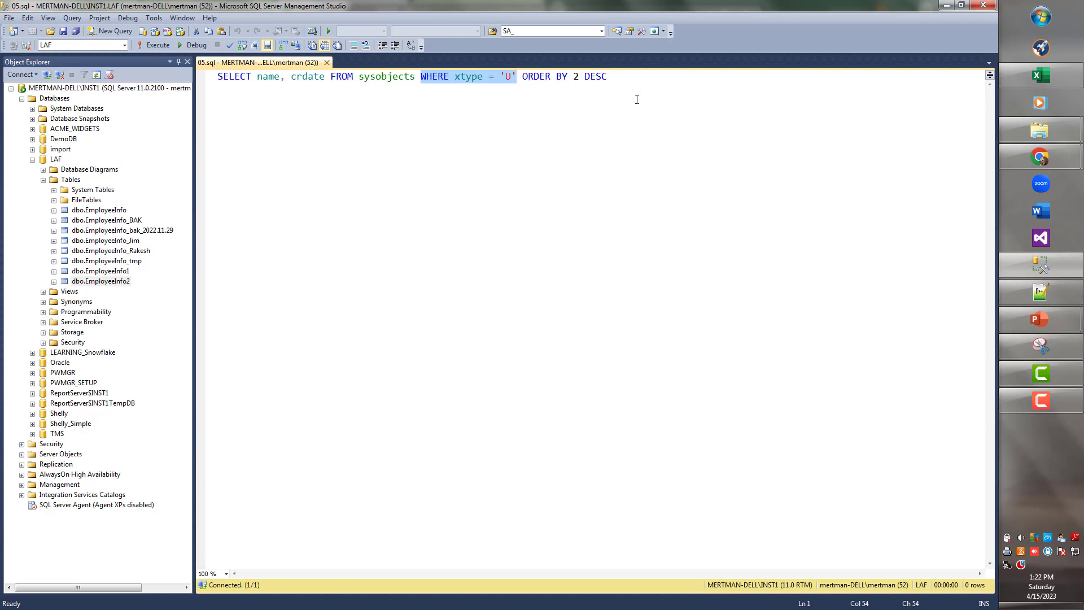
left_click(620, 78)
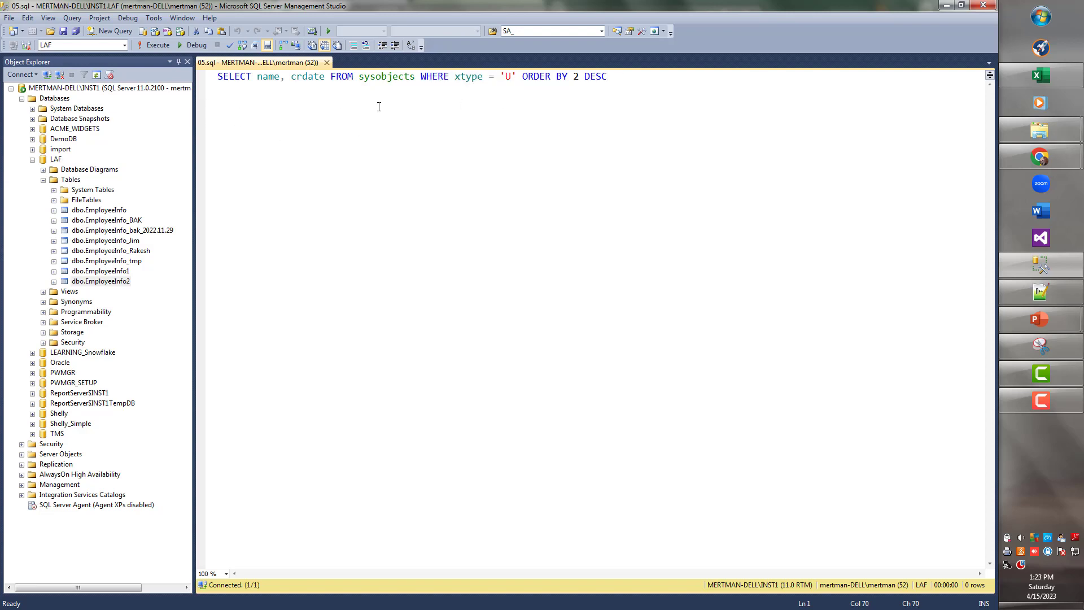
left_click_drag(324, 78, 256, 76)
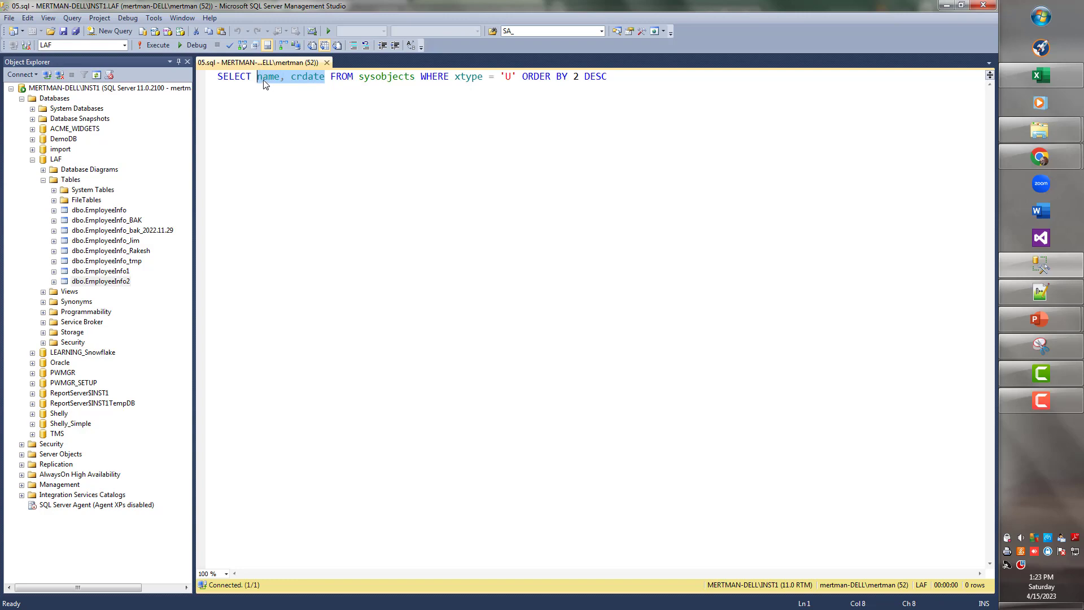
double_click(313, 74)
left_click_drag(574, 76, 609, 76)
left_click(608, 76)
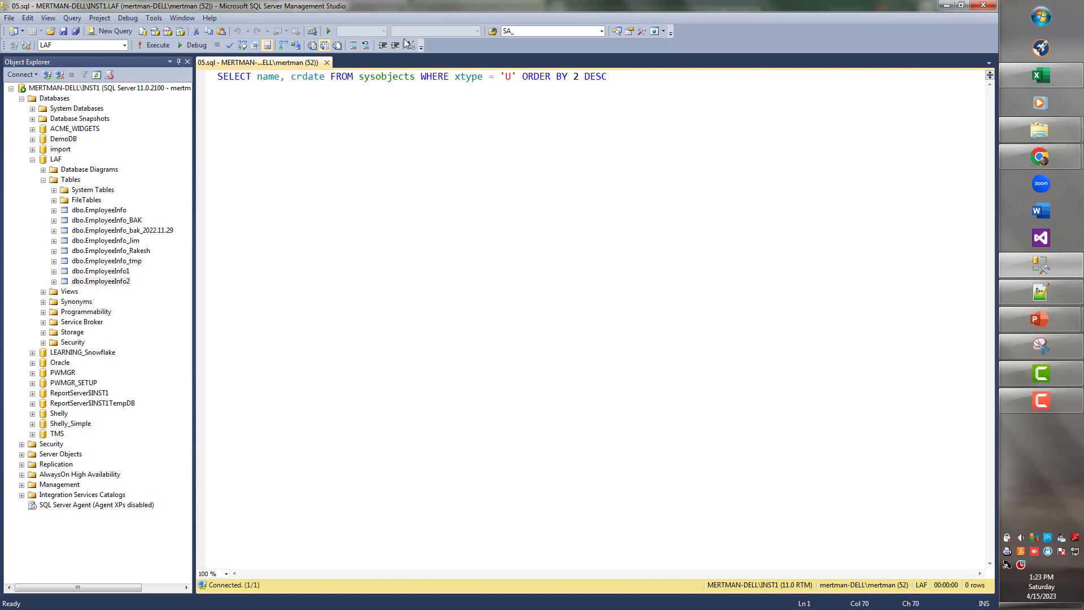
Run the sysobjects query on LAF and inspect the newest and oldest tables along with the query's sysobjects and xtype terms
left_click(154, 46)
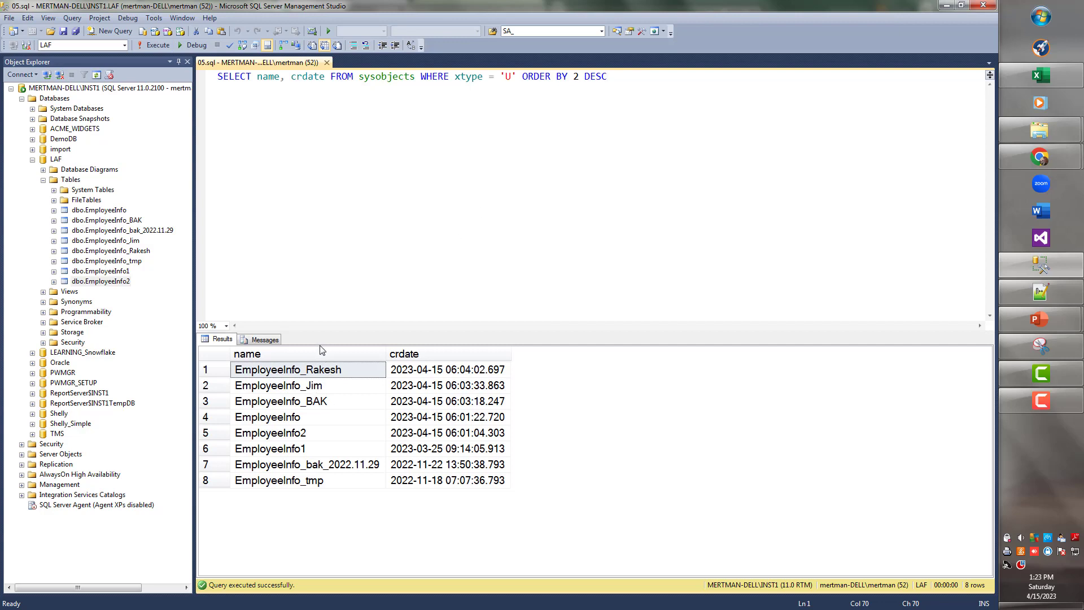
left_click(343, 375)
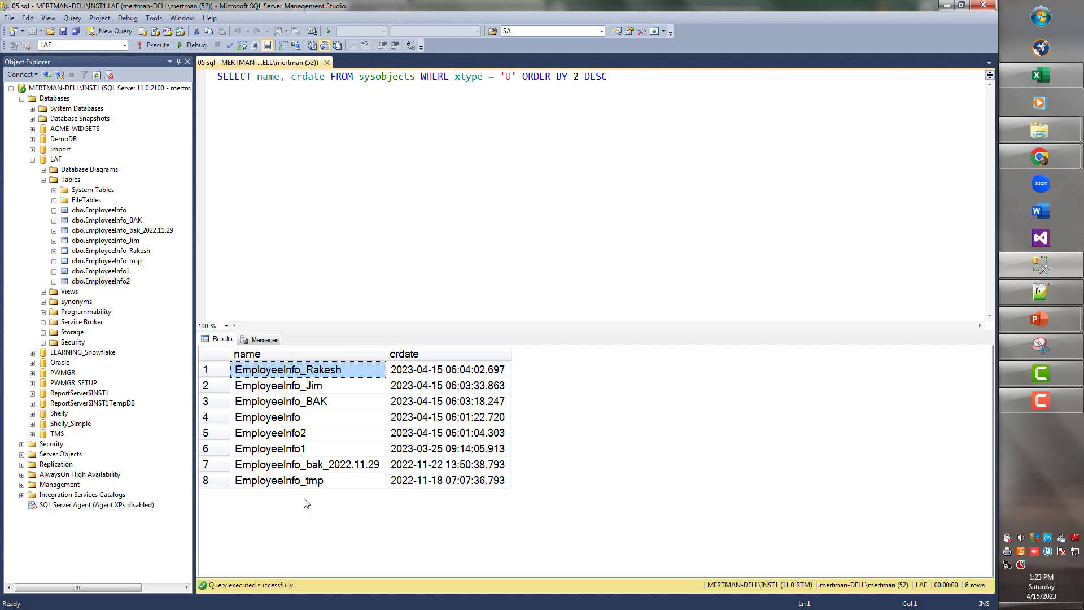
left_click(327, 486)
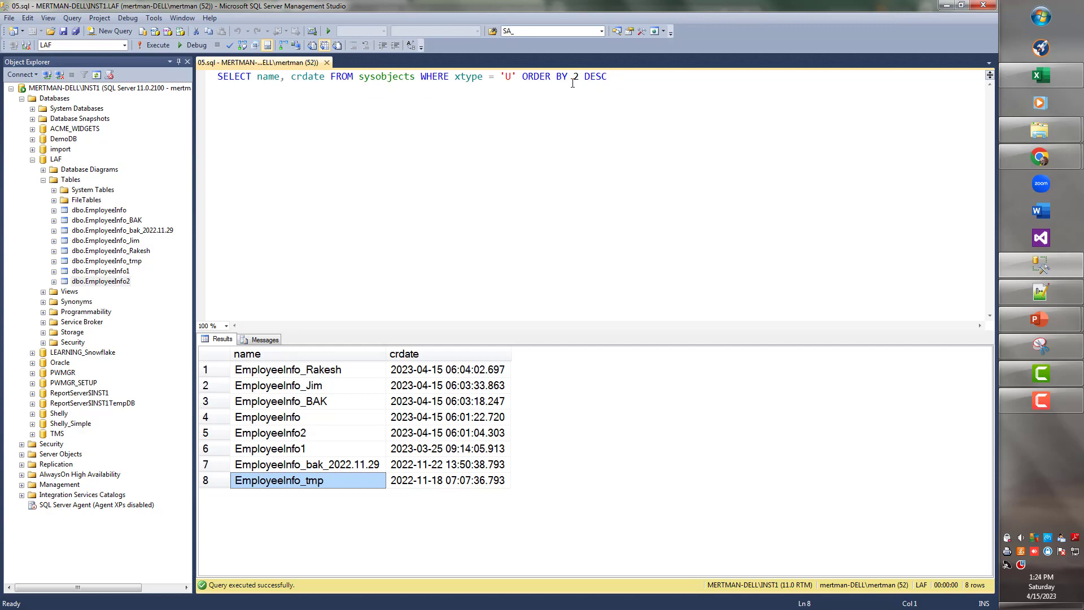
double_click(385, 78)
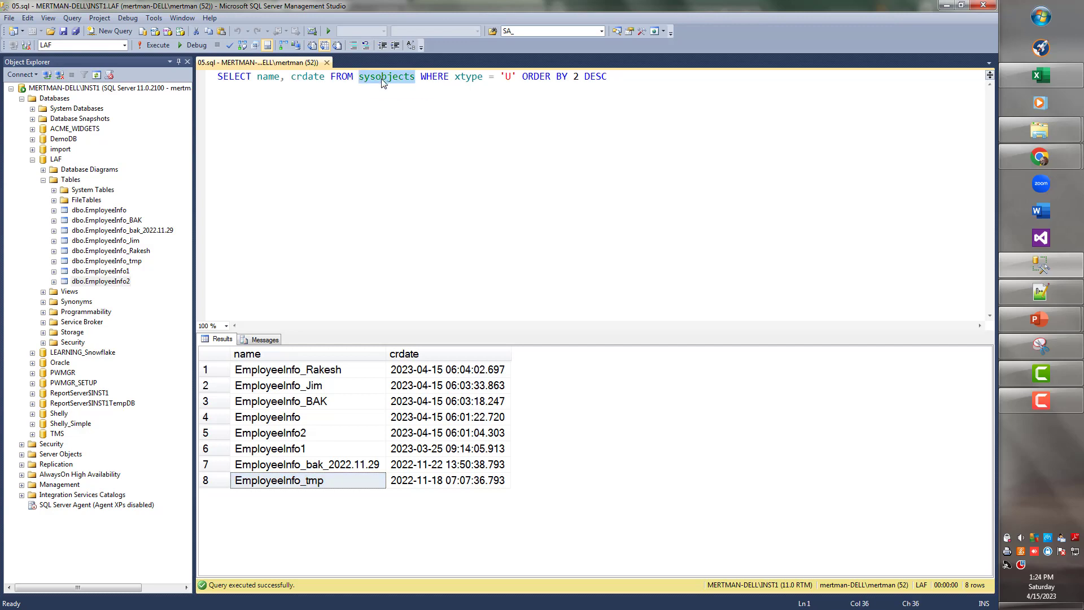
double_click(467, 78)
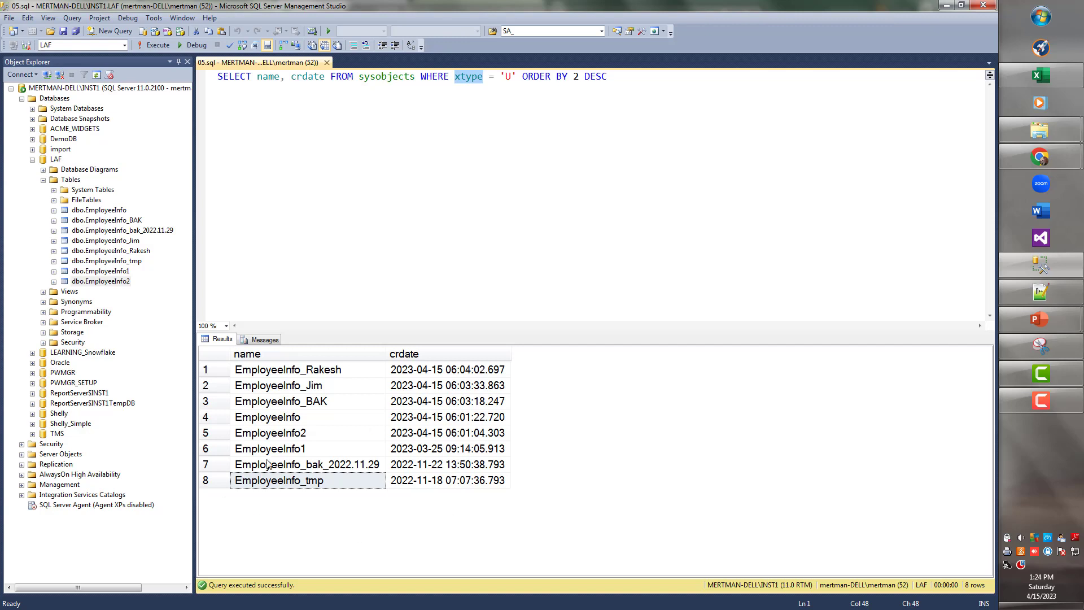
Open the Schema Changes History standard report for the LAF database and expand the Customers table's DDL operations
left_click(56, 160)
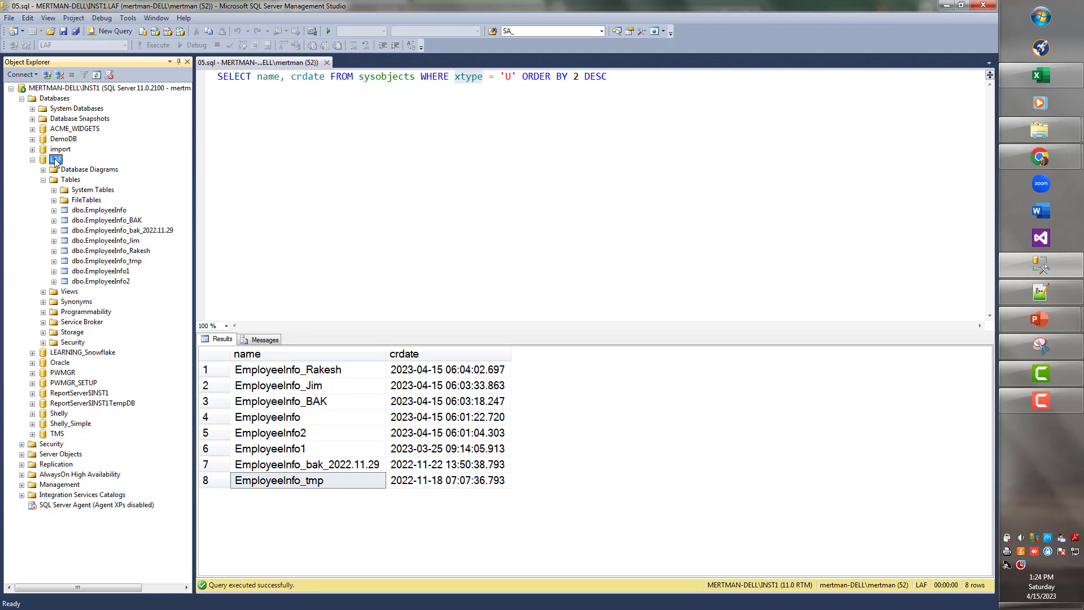
right_click(55, 161)
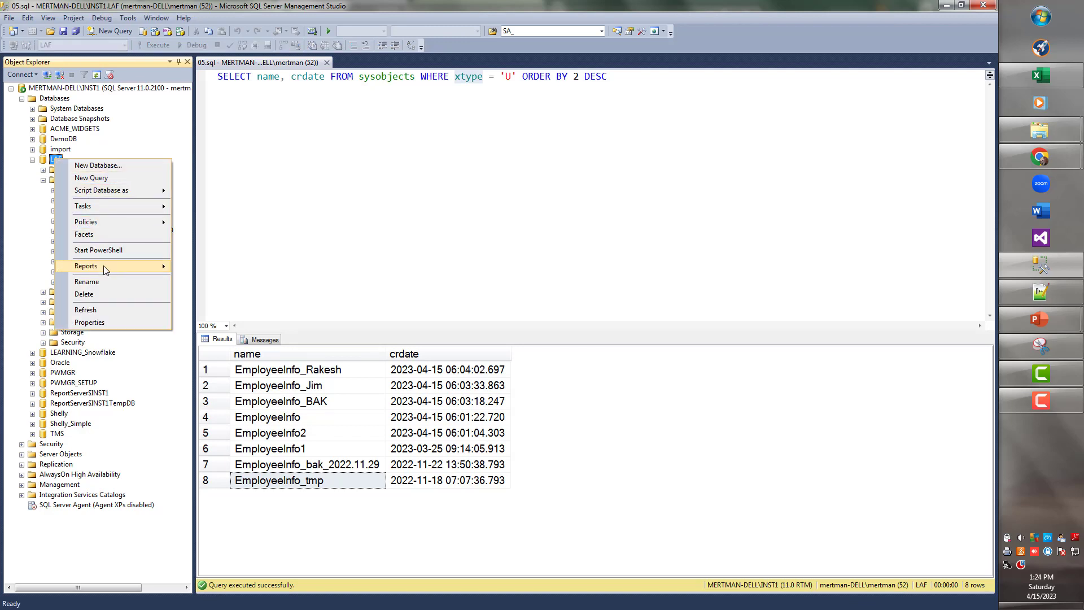
mouse_move(104, 270)
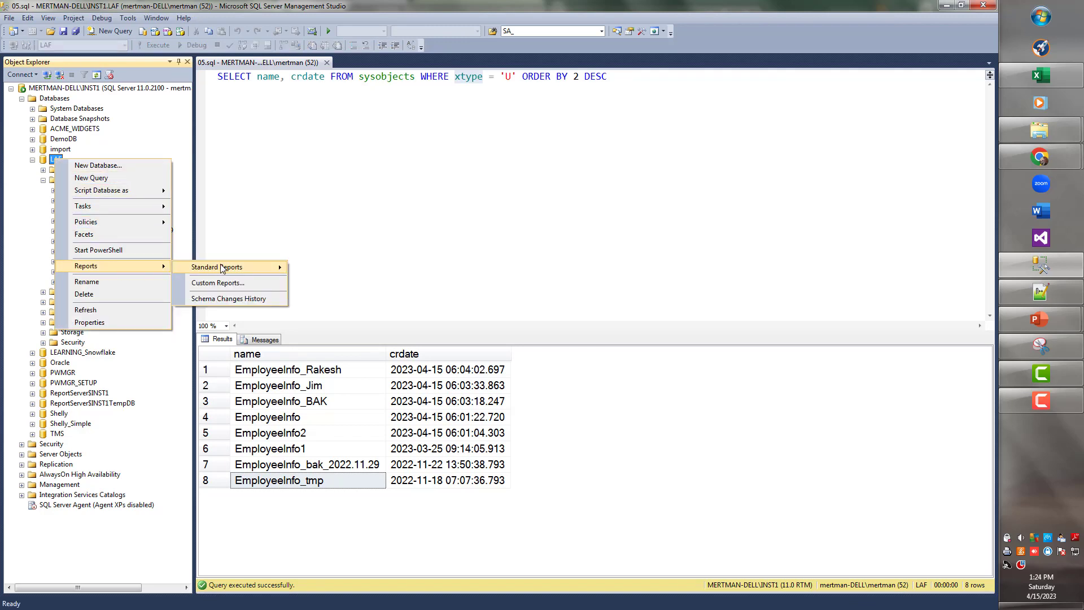
mouse_move(222, 269)
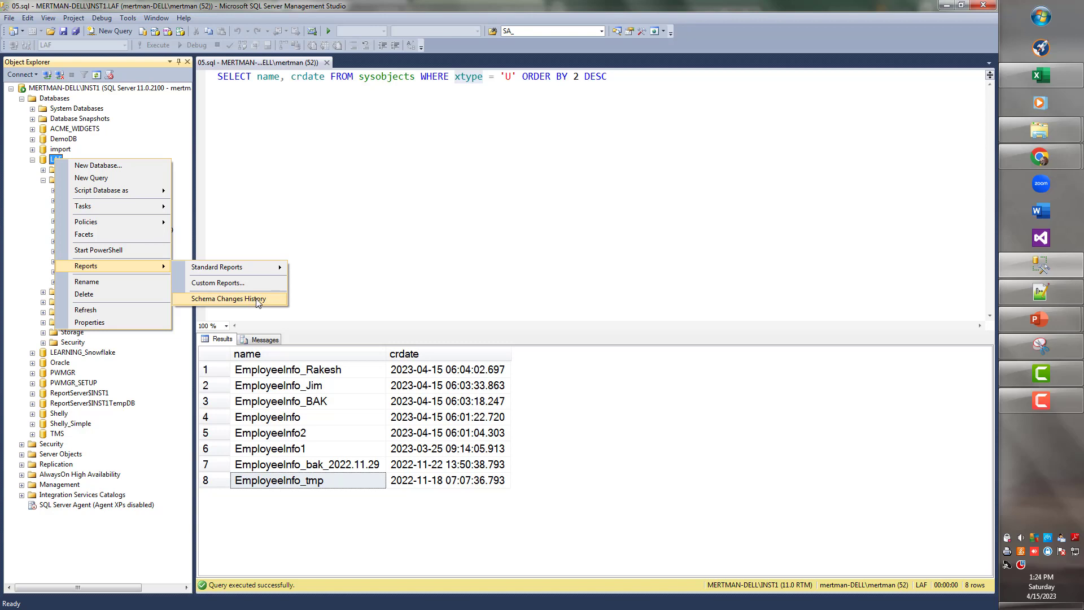
mouse_move(256, 266)
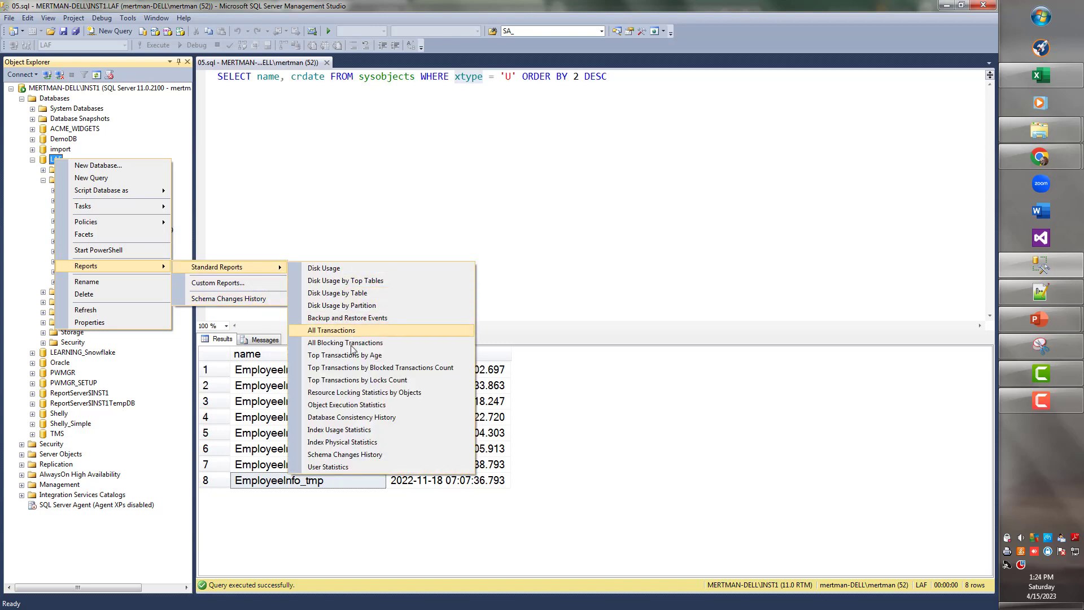
left_click(345, 456)
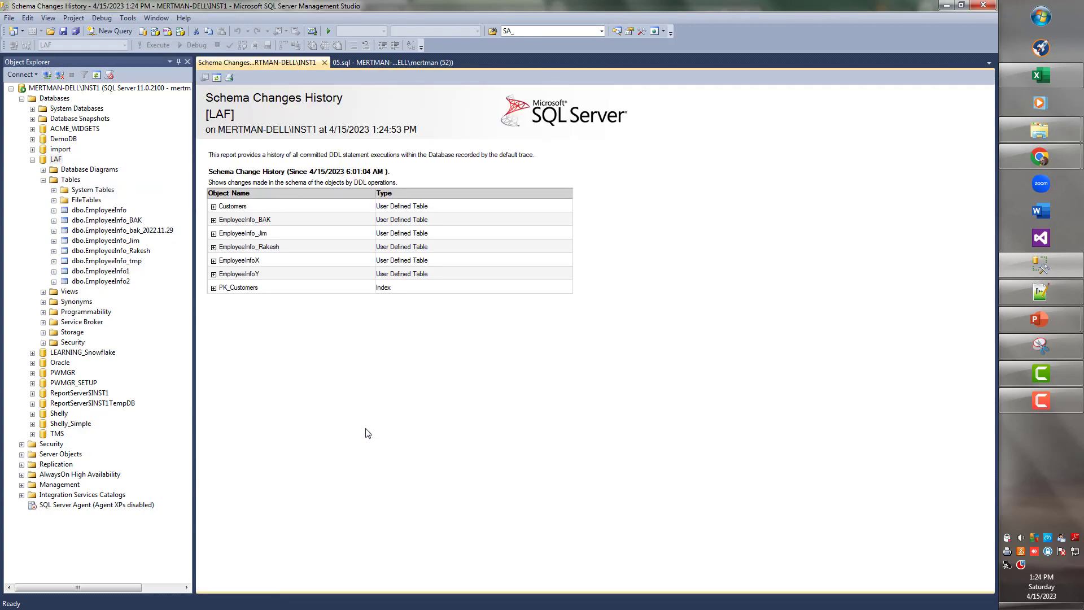
left_click(214, 206)
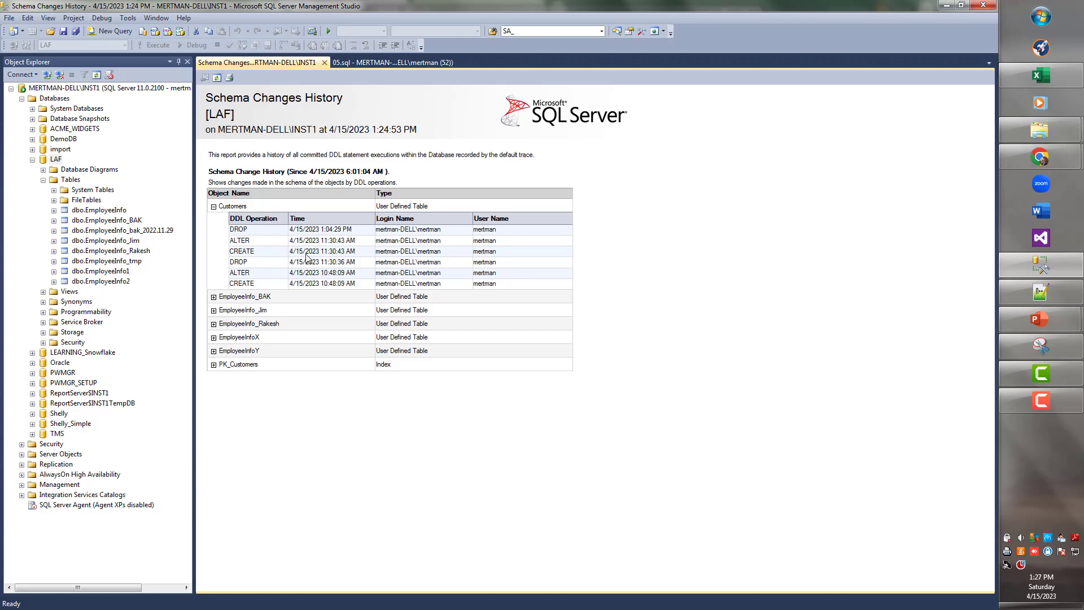
Enlarge the 05.sql query's results area, examine the names and creation dates of the three newest tables, and return to the schema report
left_click(392, 62)
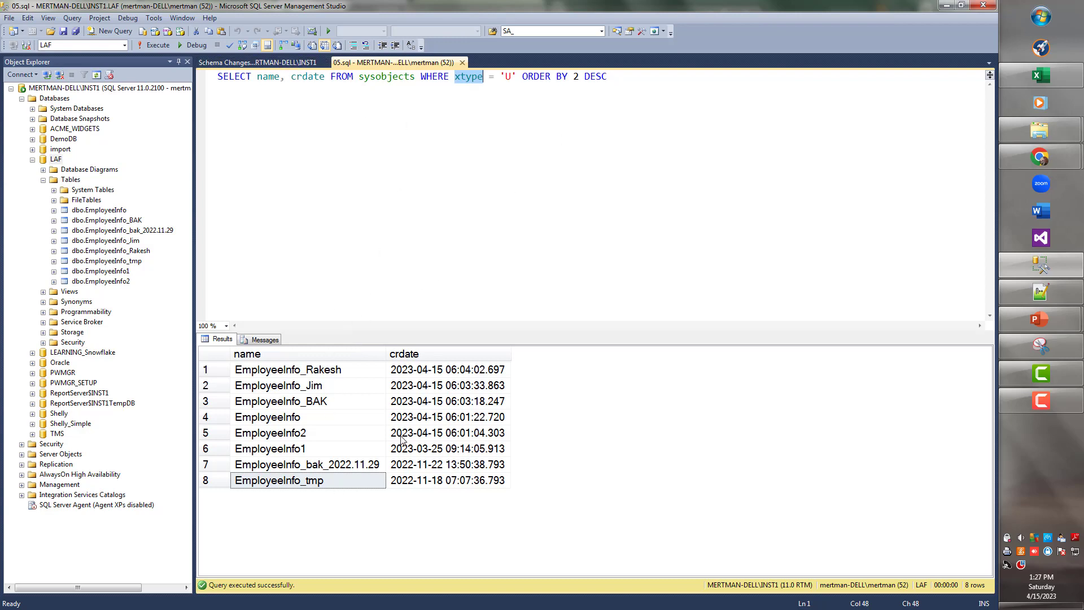
left_click_drag(287, 332, 335, 121)
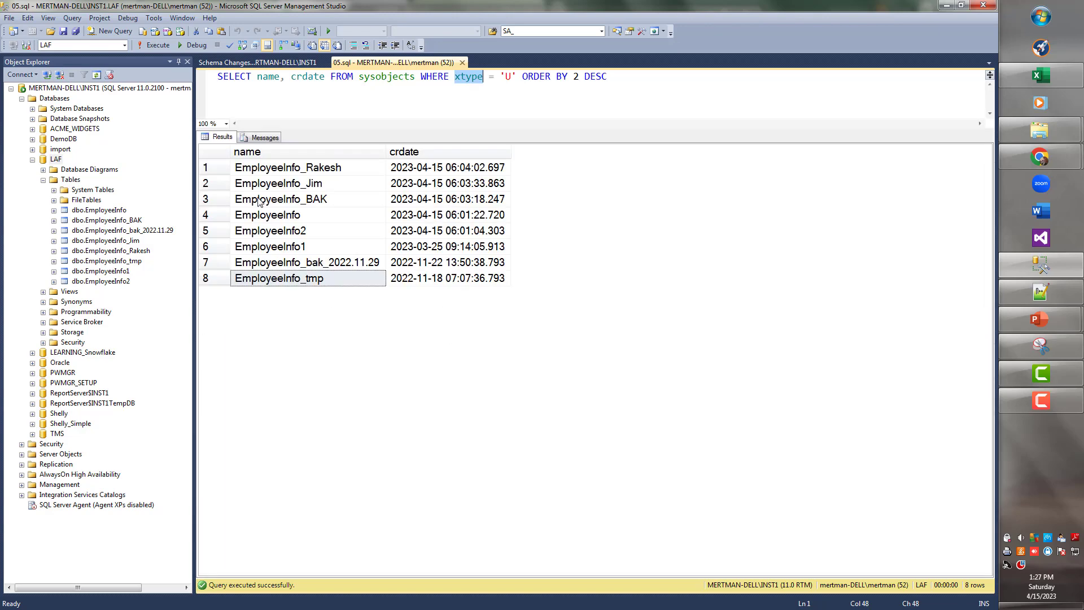
left_click(266, 171)
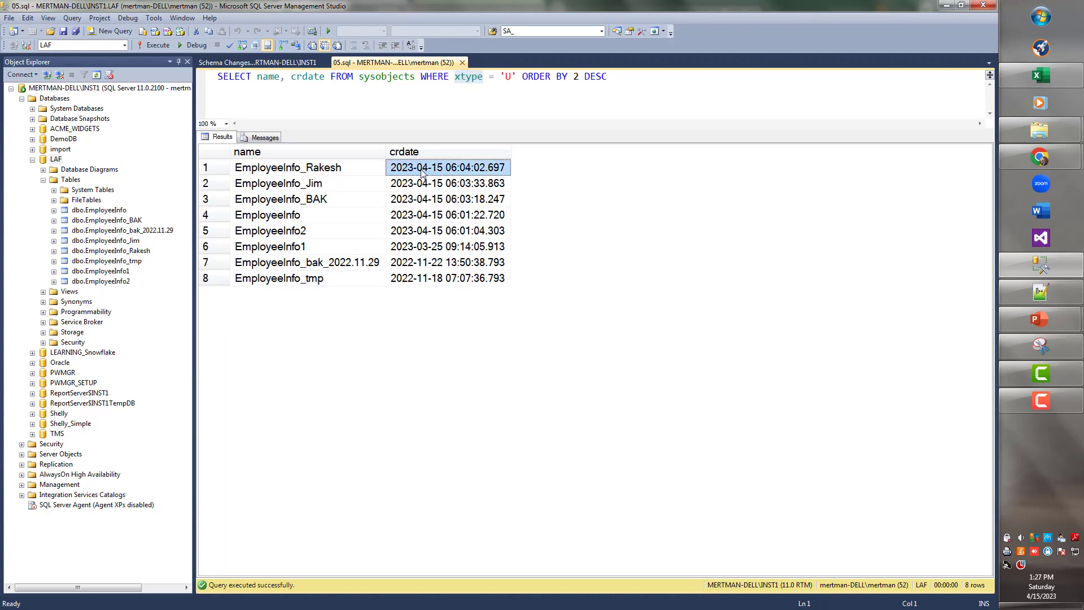
left_click(277, 187)
left_click(420, 187)
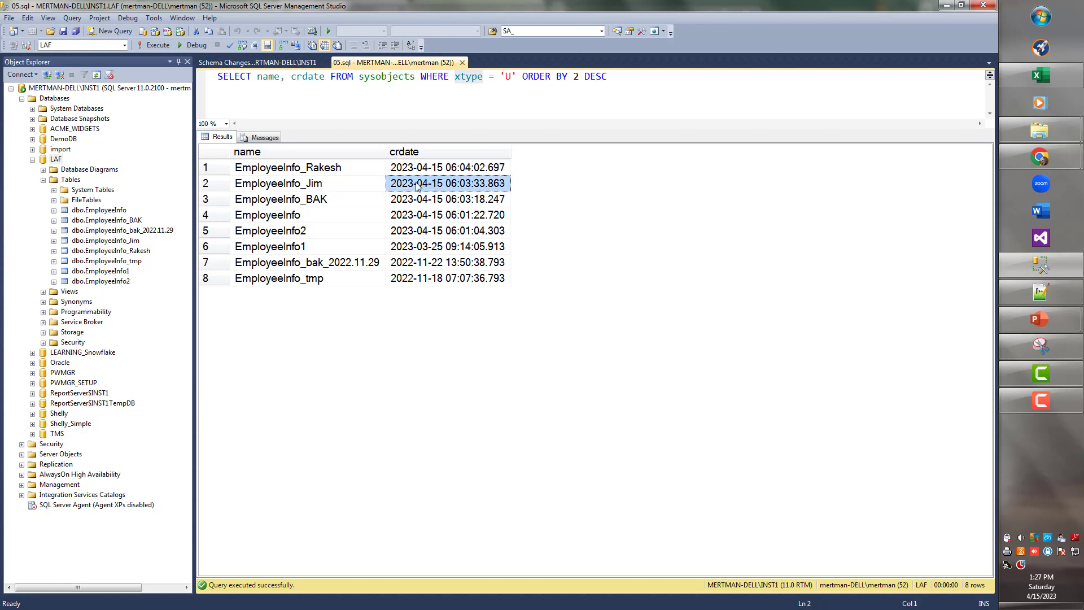
left_click(308, 201)
left_click(451, 207)
left_click(293, 62)
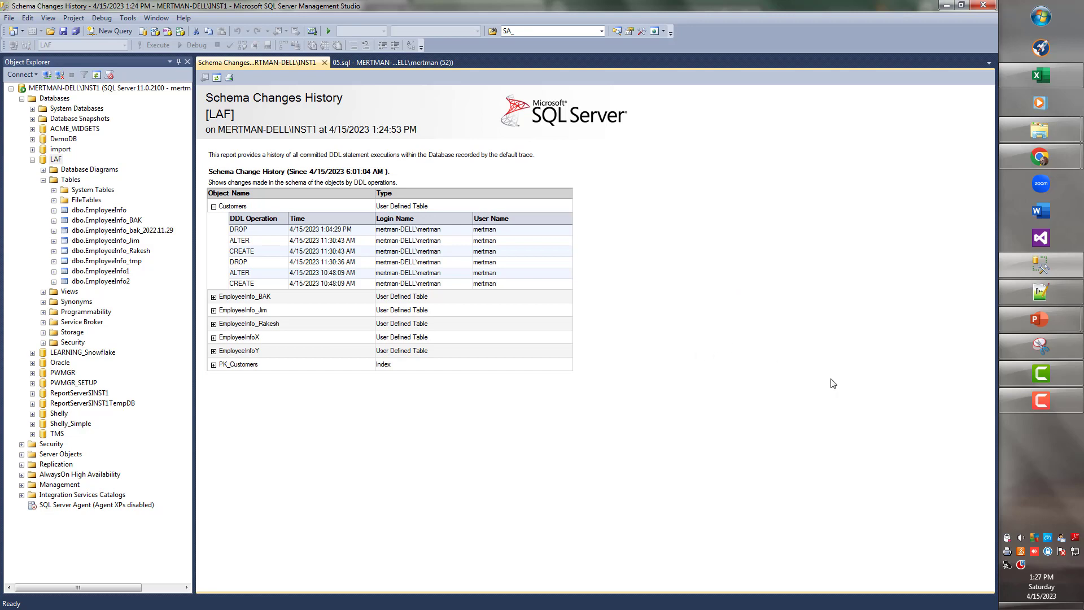
left_click(1030, 404)
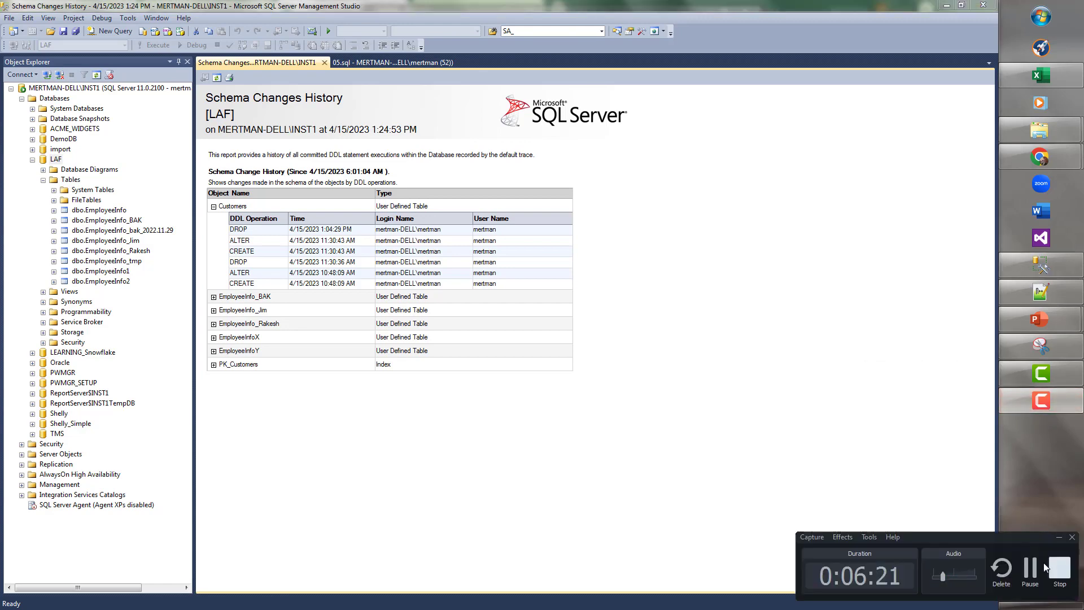